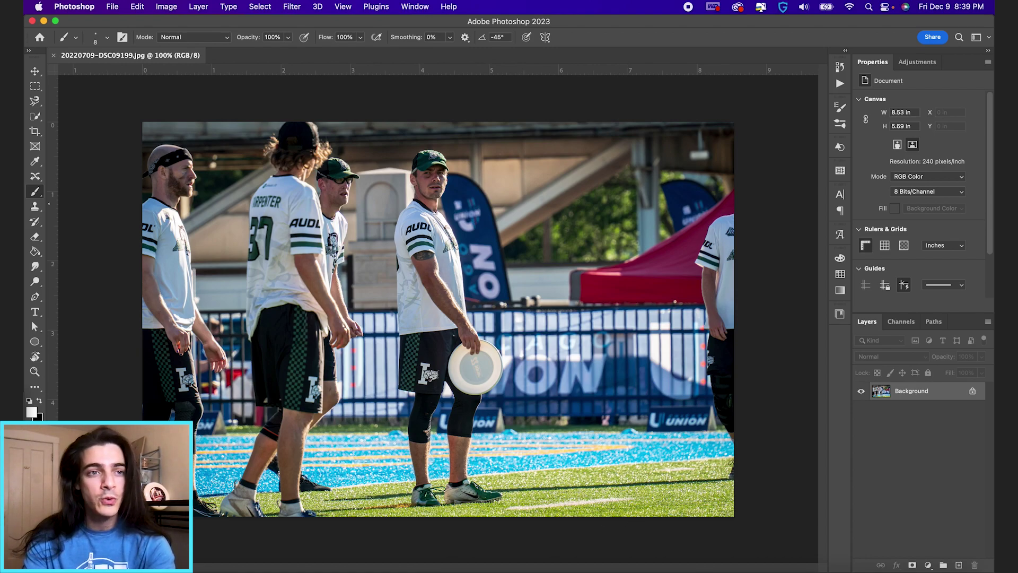
Crop the photo to a tall 1.9 × 5.3 in portrait around the player holding the disc
{"action": "left_click", "coordinate": [36, 132]}
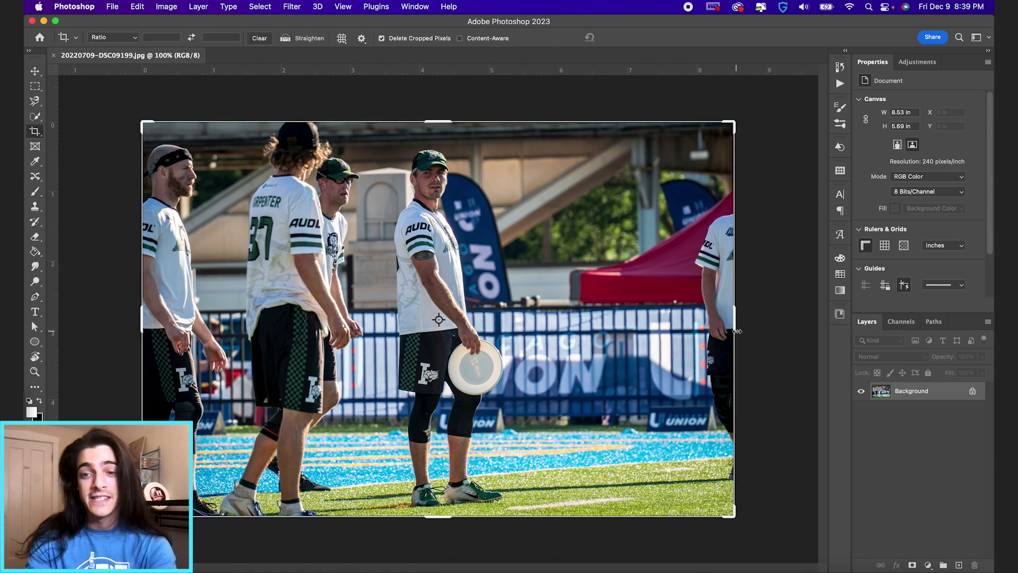
{"action": "left_click_drag", "start_coordinate": [737, 329], "coordinate": [627, 325]}
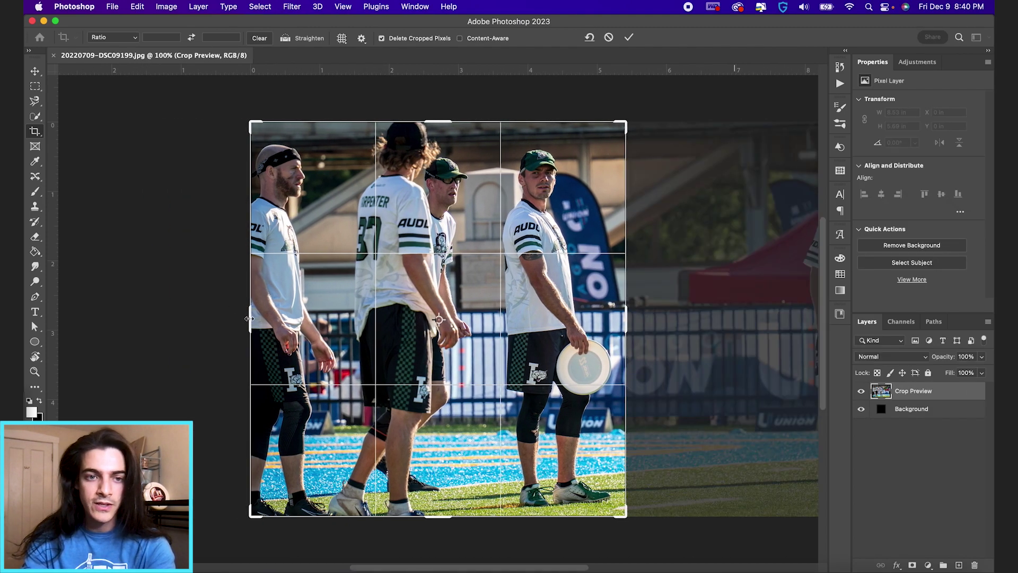
{"action": "left_click_drag", "start_coordinate": [249, 318], "coordinate": [371, 308]}
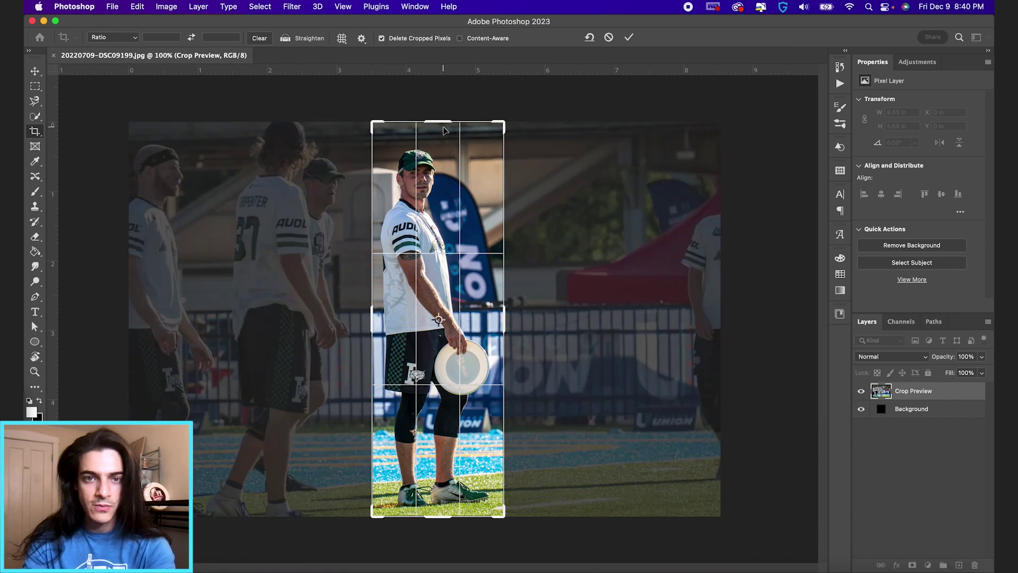
{"action": "left_click_drag", "start_coordinate": [442, 121], "coordinate": [442, 132]}
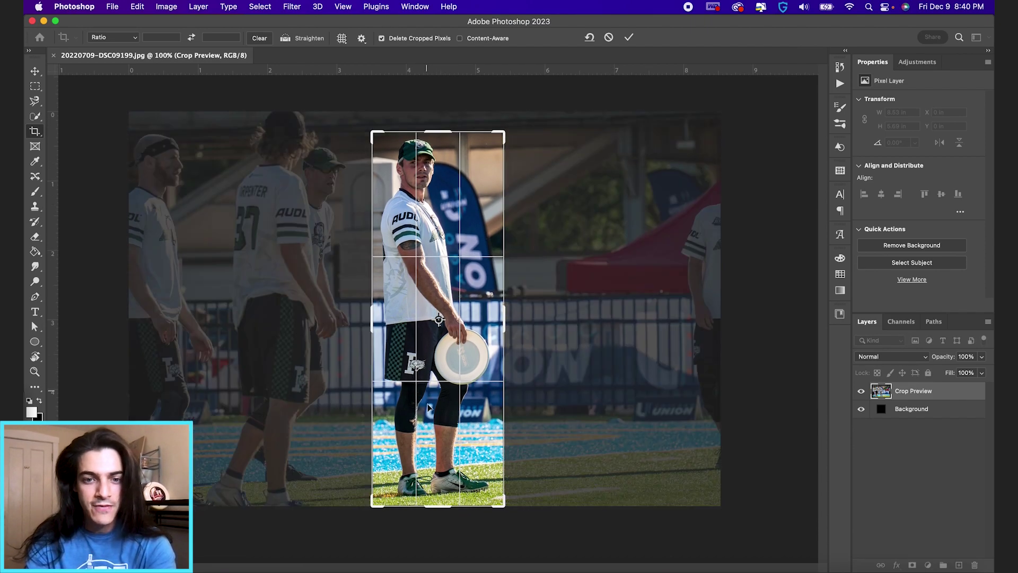
{"action": "left_click_drag", "start_coordinate": [438, 501], "coordinate": [439, 505]}
{"action": "key", "text": "Return"}
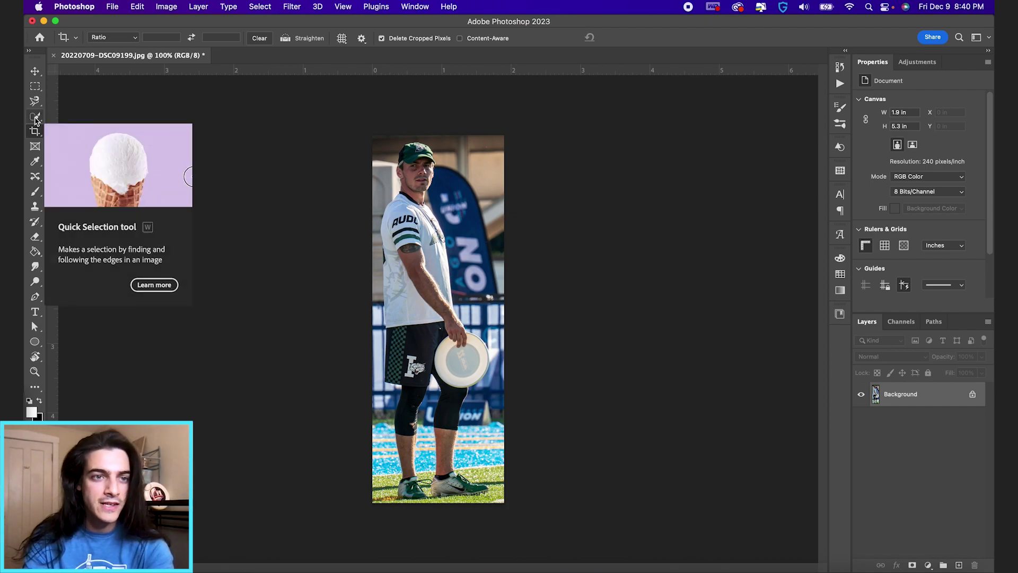
Use Quick Selection's Select Subject to outline the player, down to his legs and cleats
{"action": "left_click", "coordinate": [36, 117]}
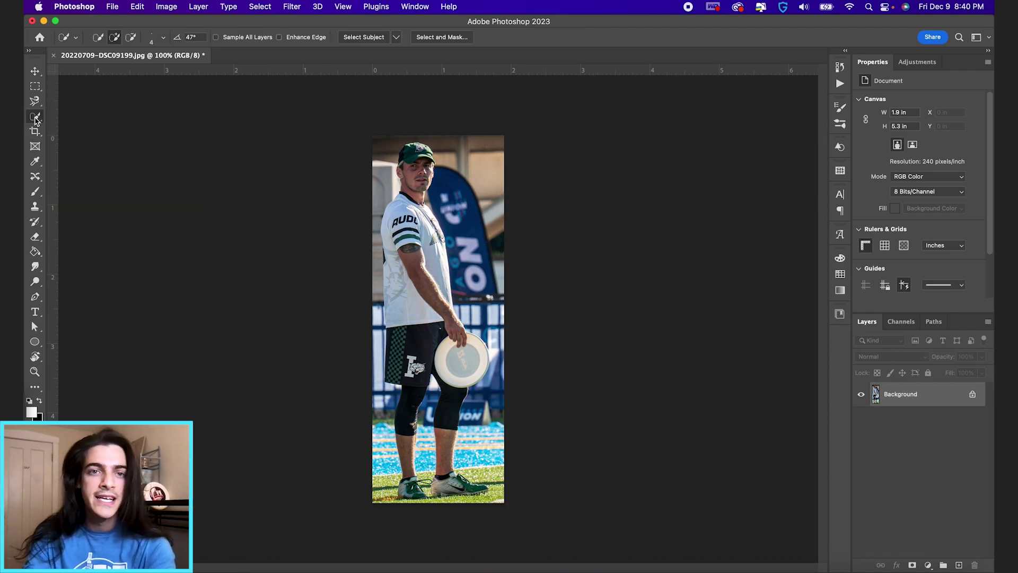
{"action": "left_click", "coordinate": [364, 38]}
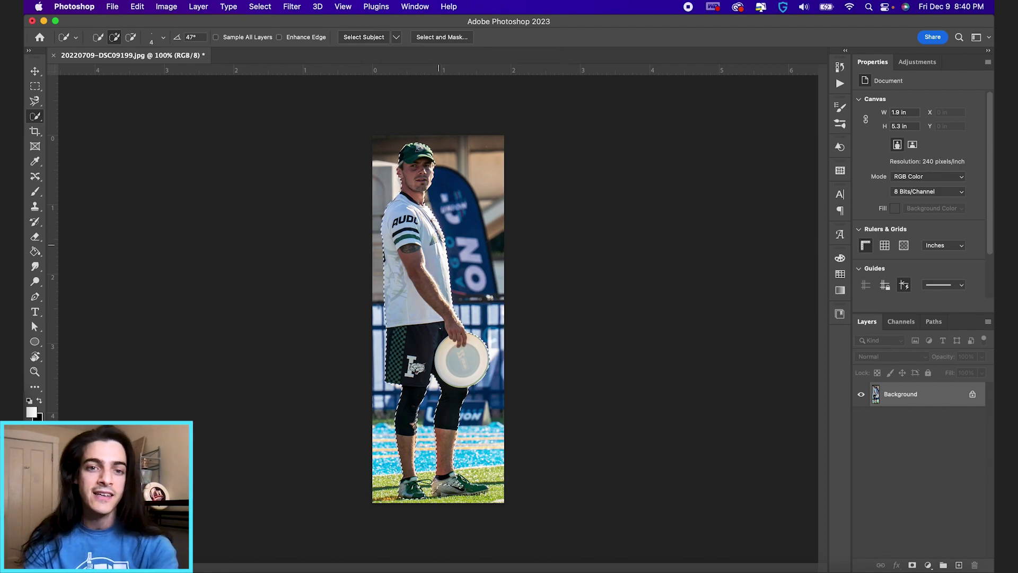
{"action": "scroll", "coordinate": [438, 212], "scroll_direction": "up", "scroll_amount": 4}
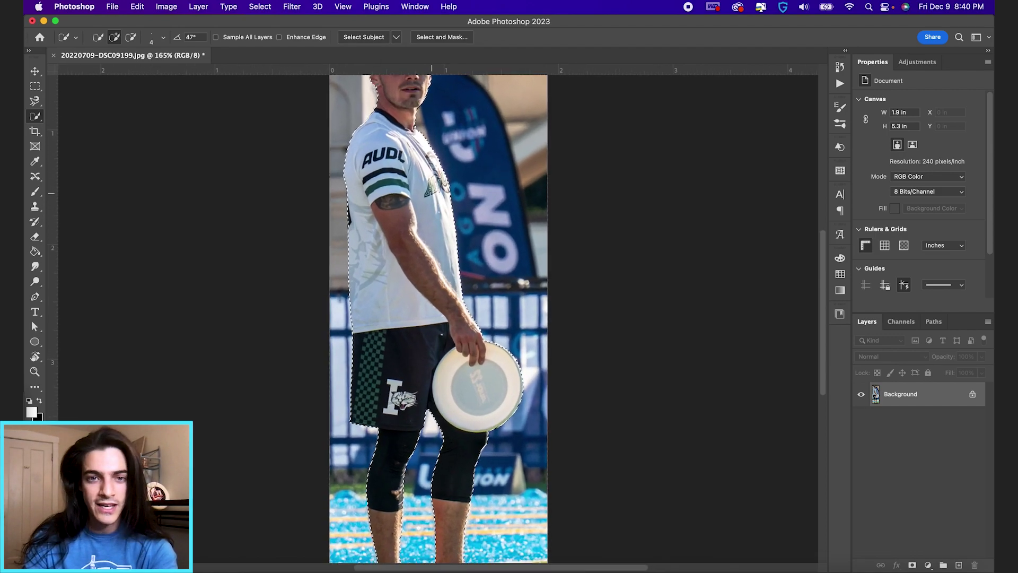
{"action": "scroll", "coordinate": [439, 240], "scroll_direction": "up", "scroll_amount": 5}
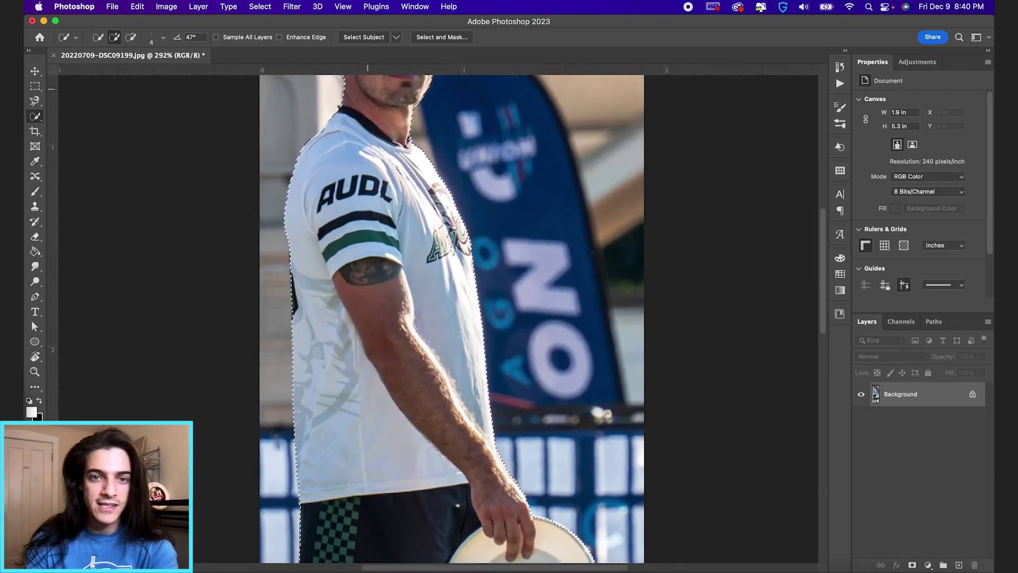
{"action": "scroll", "coordinate": [511, 307], "scroll_direction": "down", "scroll_amount": 9}
{"action": "scroll", "coordinate": [467, 205], "scroll_direction": "up", "scroll_amount": 9}
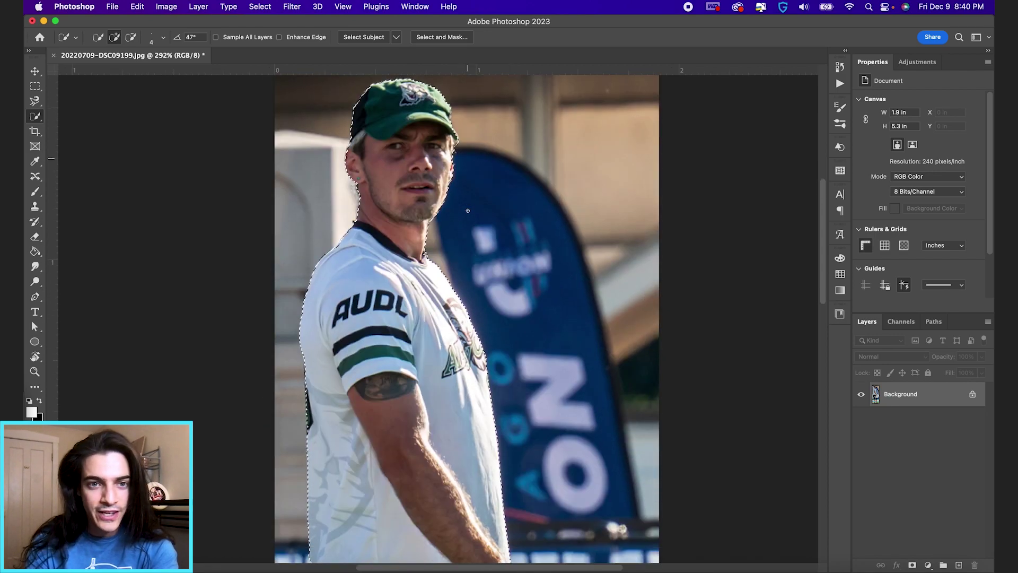
{"action": "scroll", "coordinate": [467, 205], "scroll_direction": "down", "scroll_amount": 10}
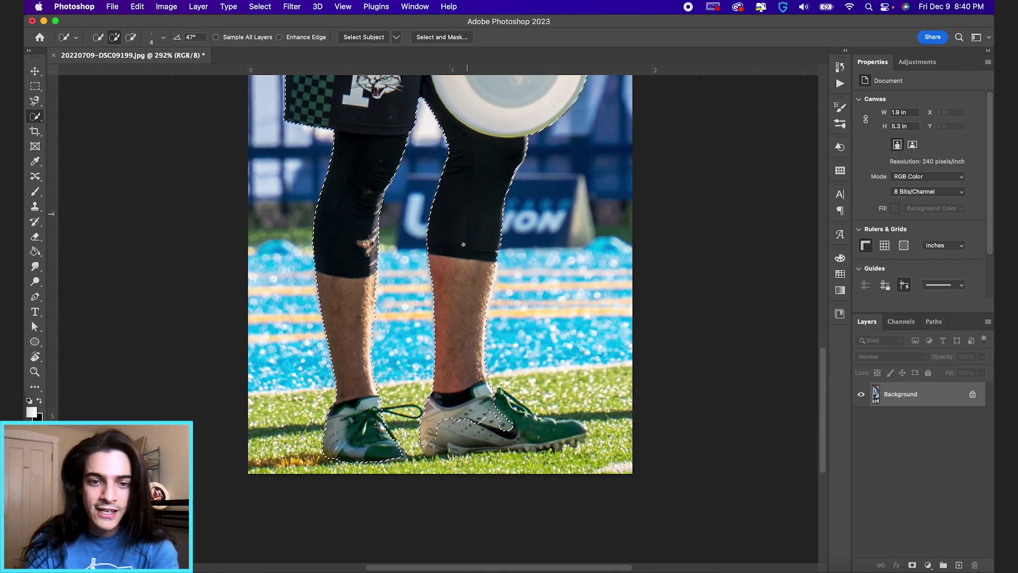
{"action": "scroll", "coordinate": [444, 316], "scroll_direction": "up", "scroll_amount": 1}
{"action": "scroll", "coordinate": [444, 316], "scroll_direction": "up", "scroll_amount": 1}
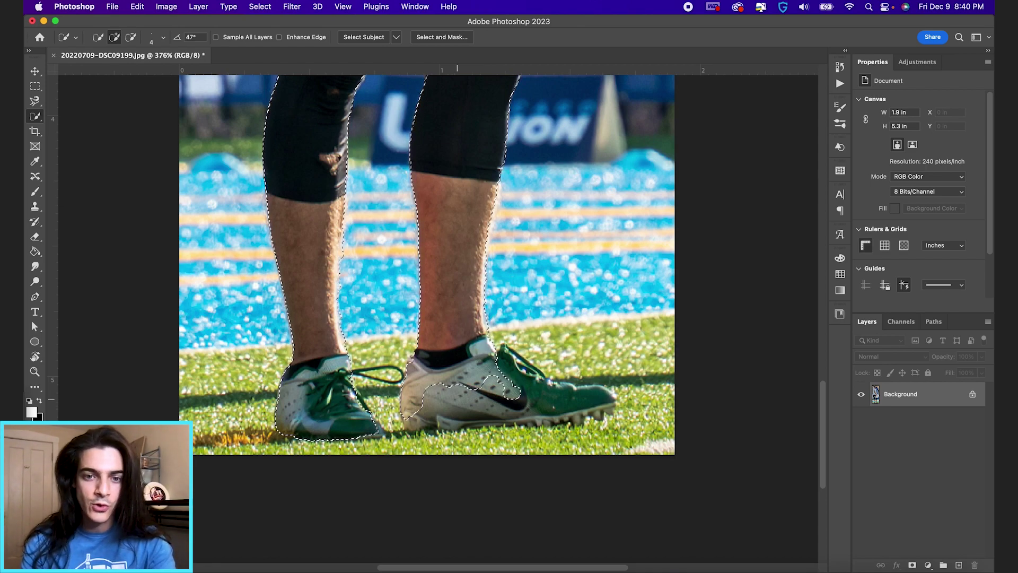
Brush the right shoe, toe included, into the selection, subtracting stray areas with Option
{"action": "mouse_move", "coordinate": [440, 406]}
{"action": "left_mouse_down"}
{"action": "mouse_move", "coordinate": [472, 387]}
{"action": "mouse_move", "coordinate": [515, 419]}
{"action": "mouse_move", "coordinate": [604, 410]}
{"action": "mouse_move", "coordinate": [567, 416]}
{"action": "mouse_move", "coordinate": [563, 386]}
{"action": "mouse_move", "coordinate": [605, 414]}
{"action": "mouse_move", "coordinate": [573, 387]}
{"action": "mouse_move", "coordinate": [583, 388]}
{"action": "left_mouse_up"}
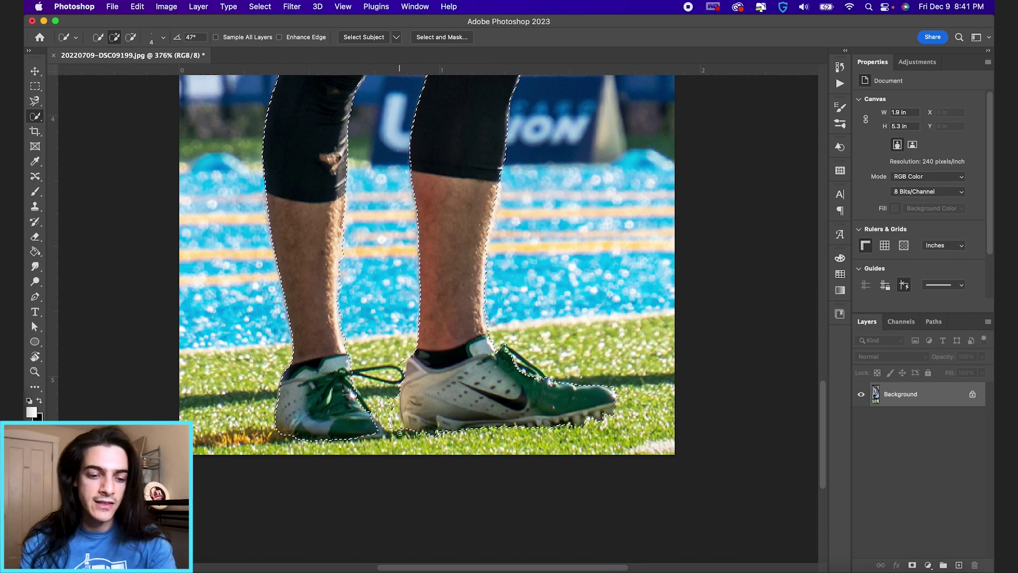
{"action": "key", "text": "alt"}
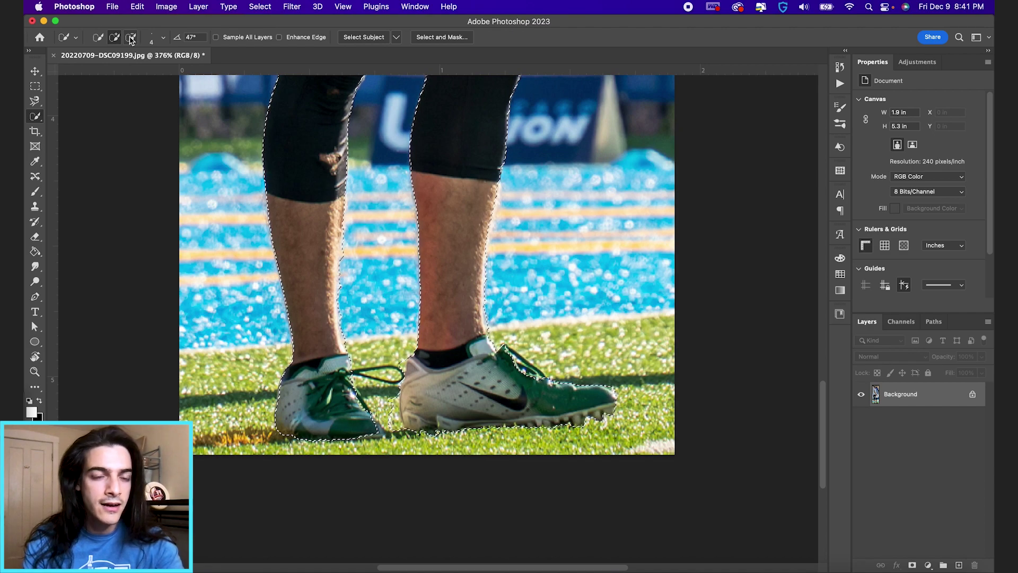
{"action": "key", "text": "alt"}
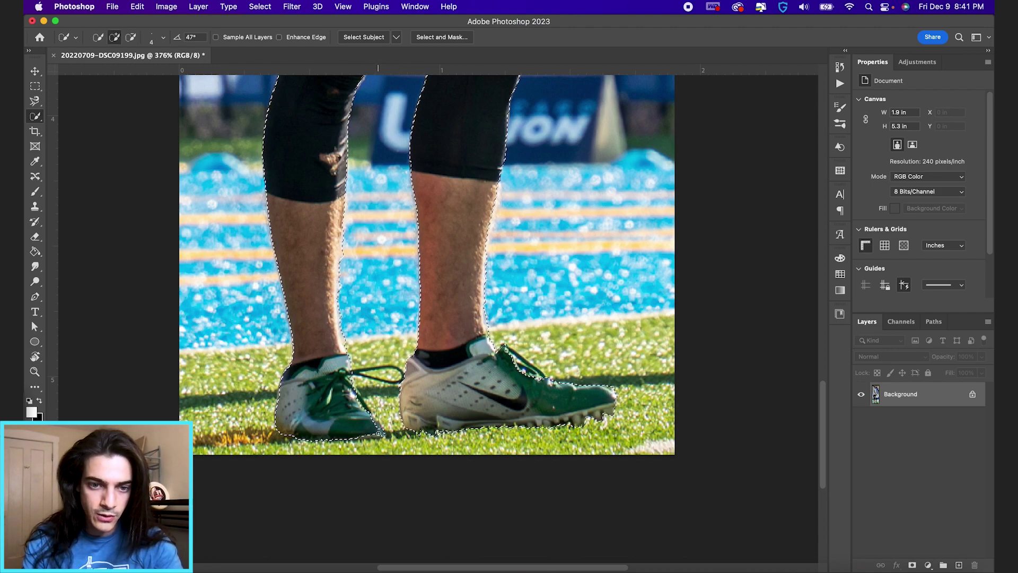
{"action": "key", "text": "alt"}
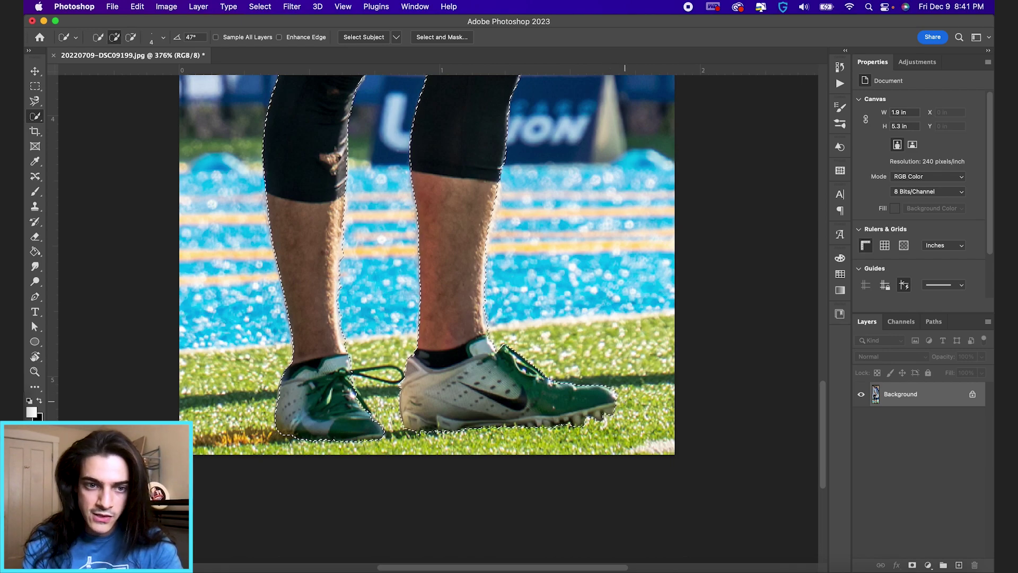
{"action": "scroll", "coordinate": [438, 387], "scroll_direction": "up", "scroll_amount": 10}
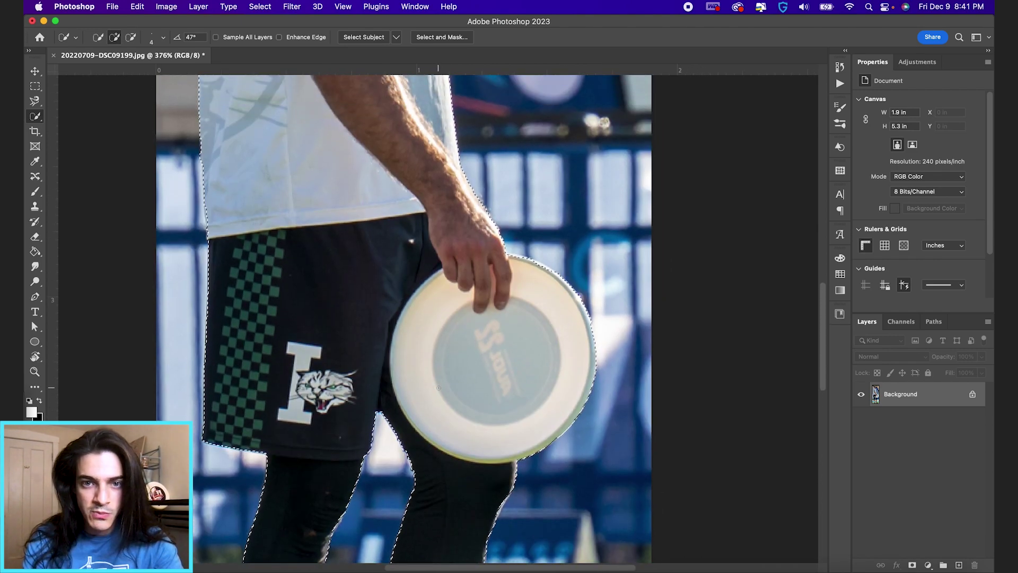
{"action": "scroll", "coordinate": [438, 388], "scroll_direction": "down", "scroll_amount": 3}
{"action": "scroll", "coordinate": [439, 388], "scroll_direction": "down", "scroll_amount": 6}
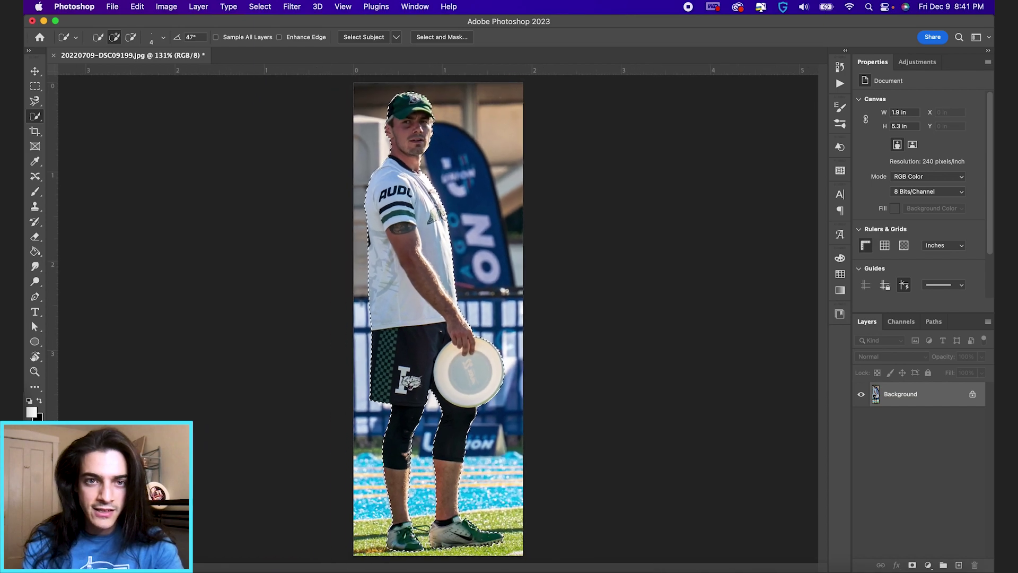
{"action": "scroll", "coordinate": [438, 387], "scroll_direction": "up", "scroll_amount": 1}
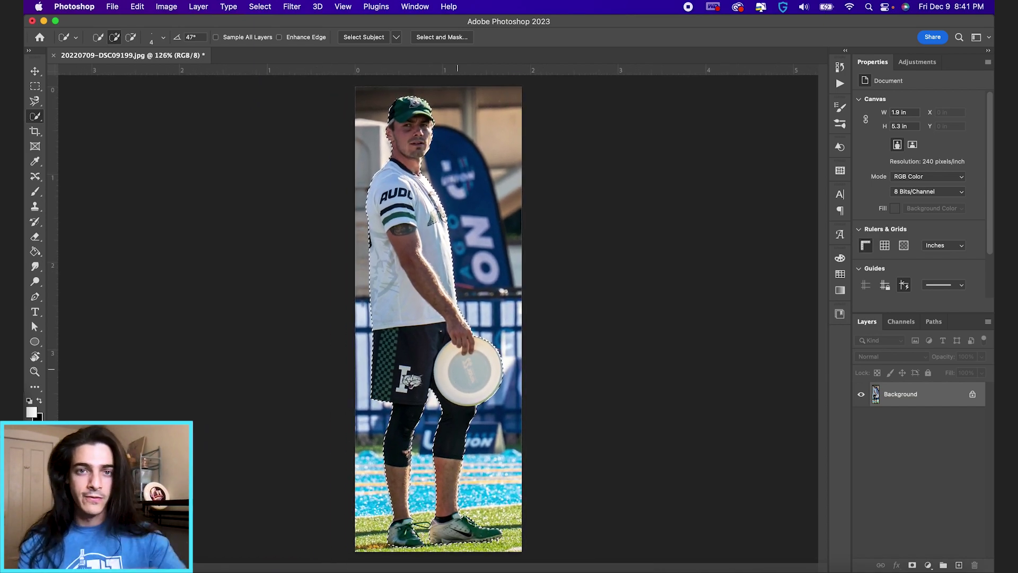
Open Select and Mask and set the View preview to On White
{"action": "left_click", "coordinate": [442, 39]}
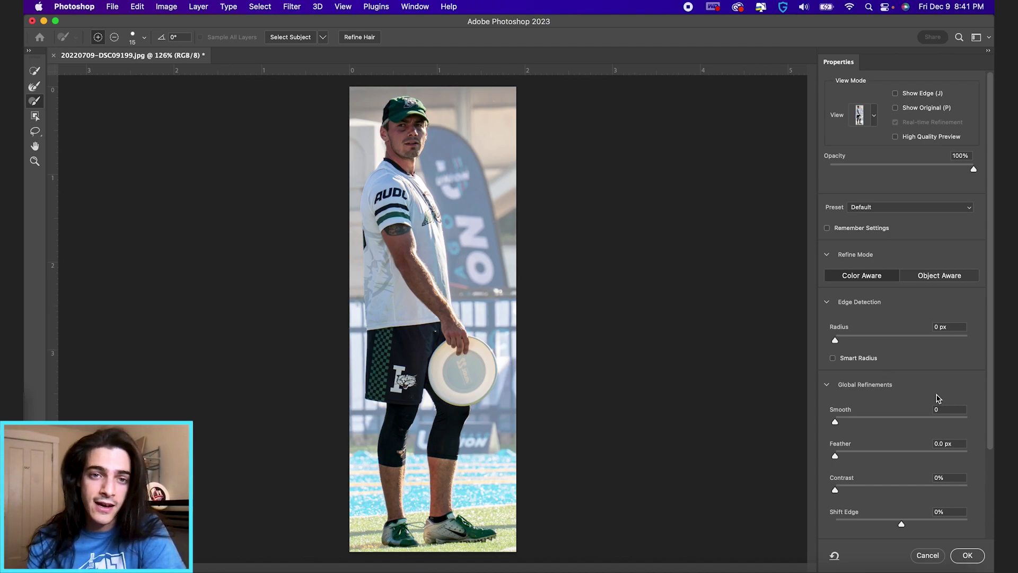
{"action": "mouse_move", "coordinate": [973, 168]}
{"action": "left_mouse_down"}
{"action": "mouse_move", "coordinate": [962, 170]}
{"action": "mouse_move", "coordinate": [993, 171]}
{"action": "left_mouse_up"}
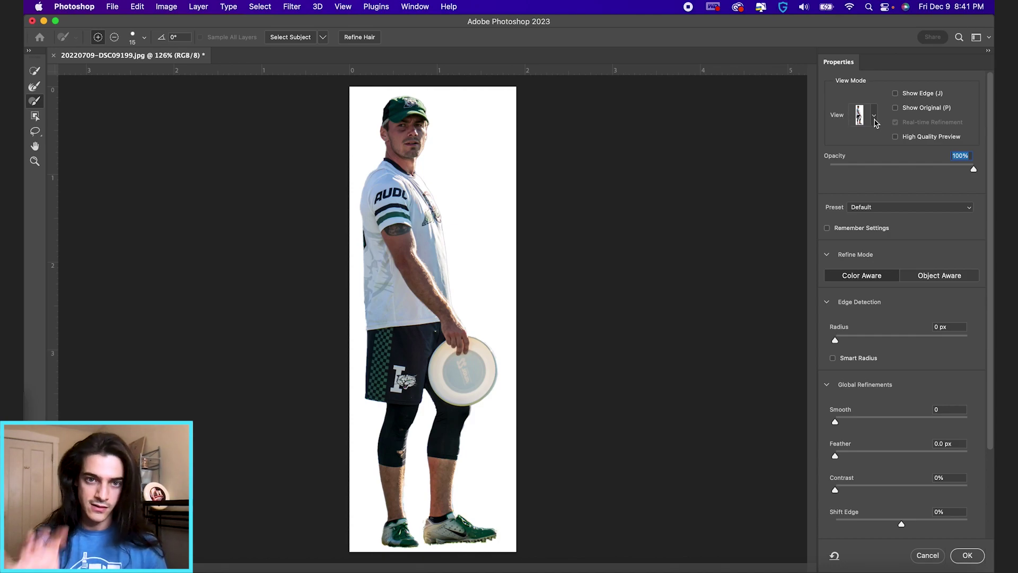
{"action": "left_click", "coordinate": [875, 118]}
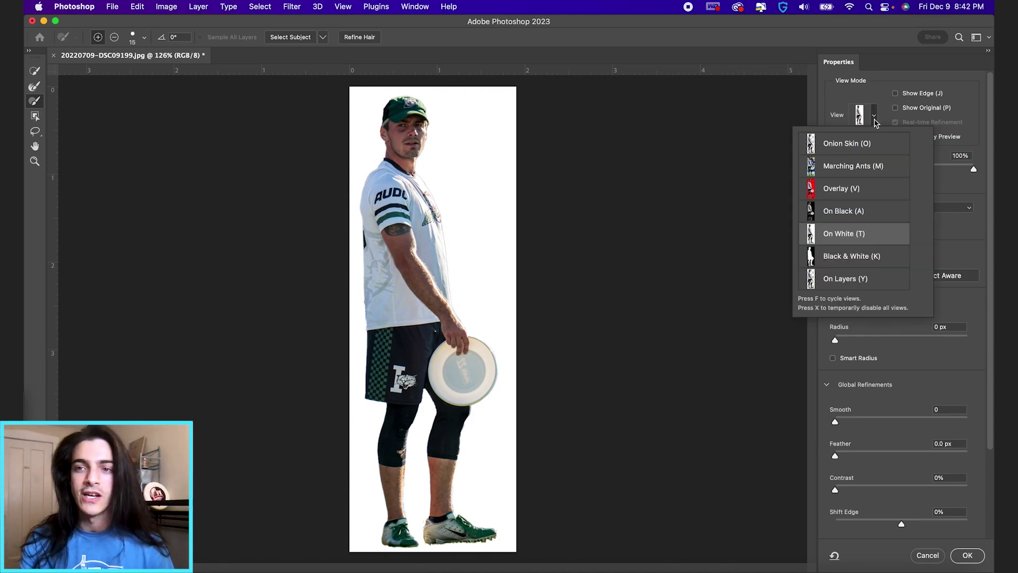
{"action": "left_click", "coordinate": [874, 117]}
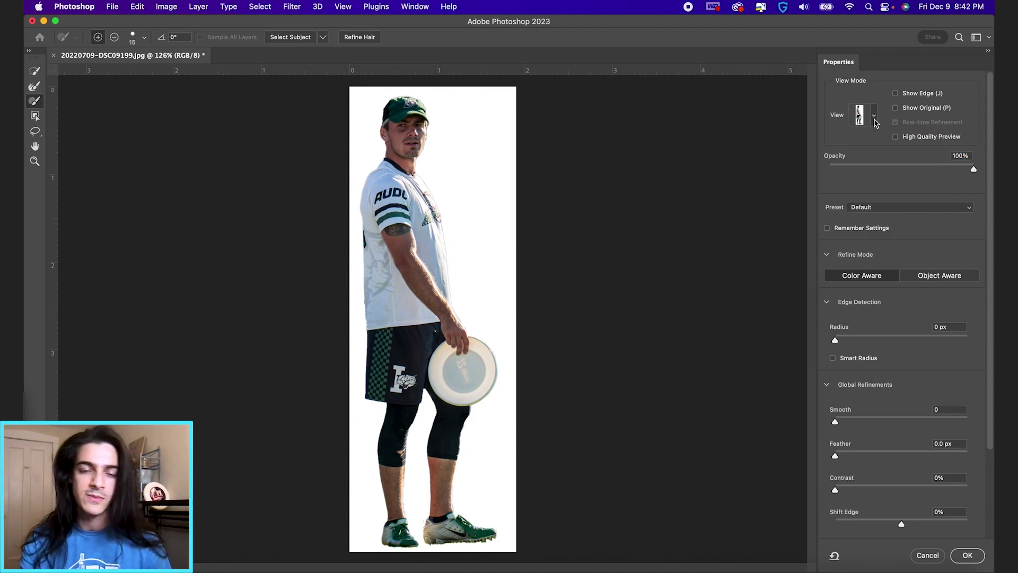
Enable Smart Radius at 2 px and set Smooth to 10
{"action": "left_click", "coordinate": [859, 360]}
{"action": "left_click", "coordinate": [849, 339]}
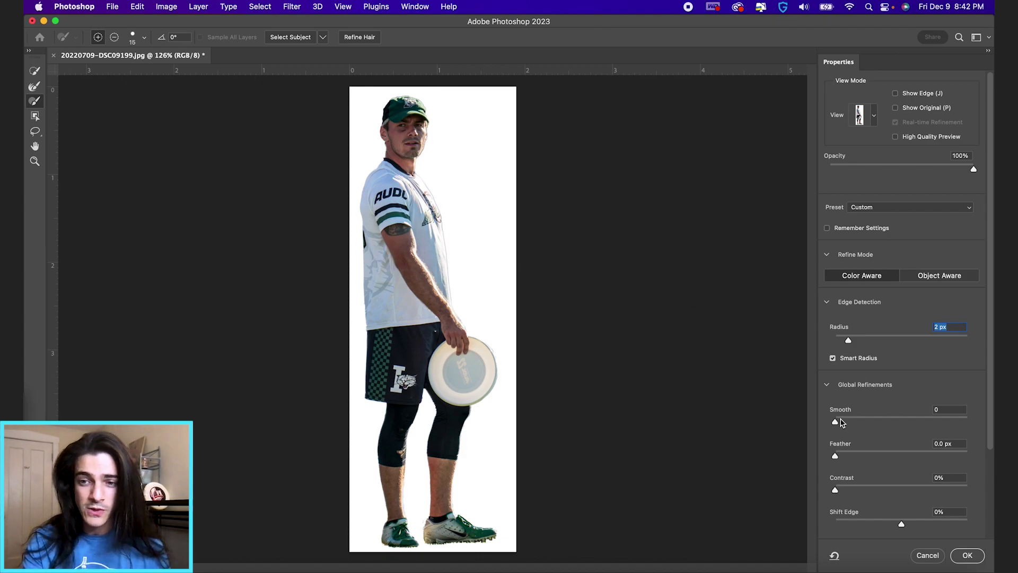
{"action": "left_click_drag", "start_coordinate": [840, 421], "coordinate": [849, 422]}
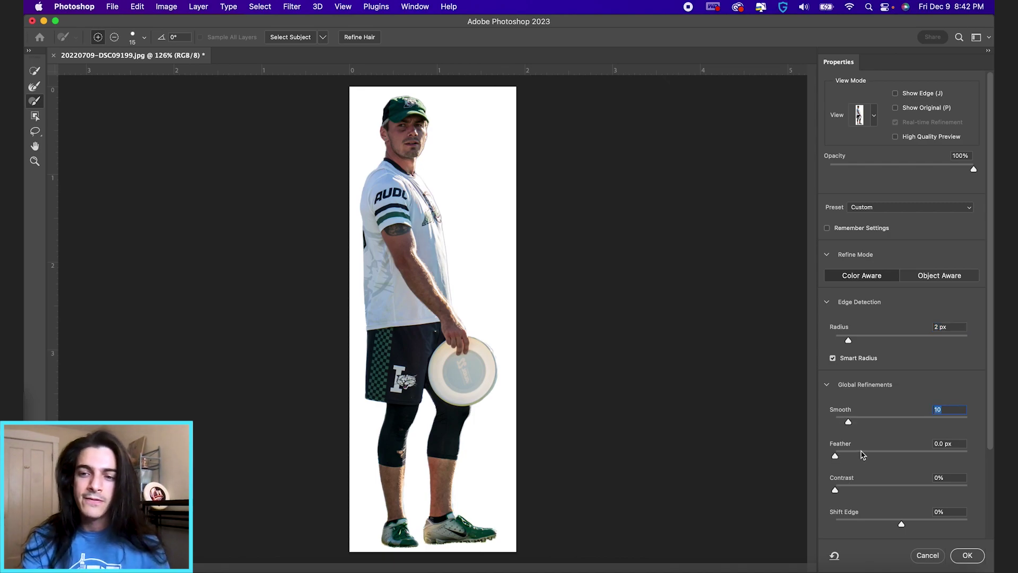
Raise Contrast to 17% and shift the selection edge inward to -32%
{"action": "left_click_drag", "start_coordinate": [836, 490], "coordinate": [857, 491]}
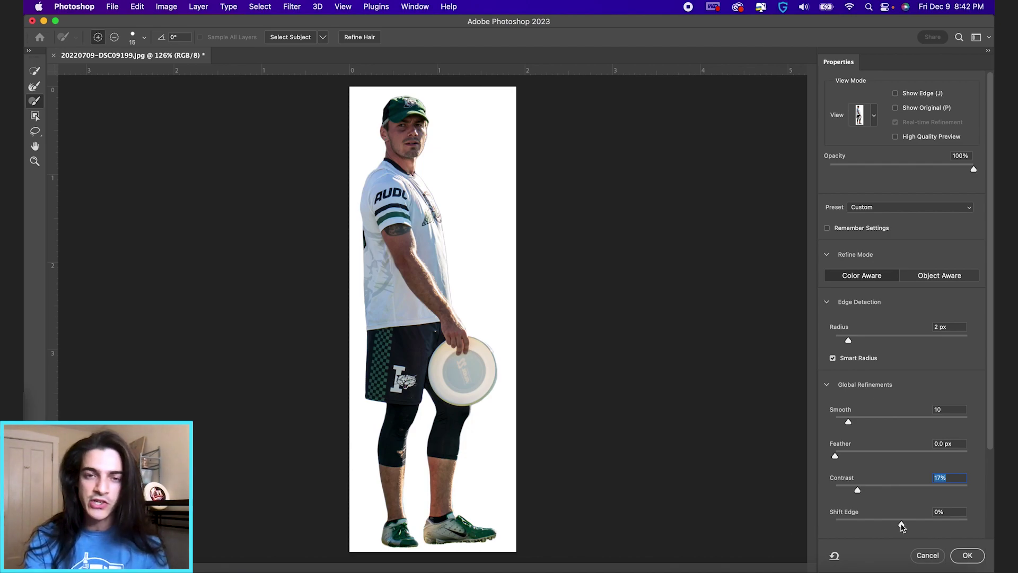
{"action": "mouse_move", "coordinate": [903, 525]}
{"action": "left_mouse_down"}
{"action": "mouse_move", "coordinate": [887, 525]}
{"action": "mouse_move", "coordinate": [920, 525]}
{"action": "left_mouse_up"}
{"action": "scroll", "coordinate": [431, 320], "scroll_direction": "up", "scroll_amount": 5}
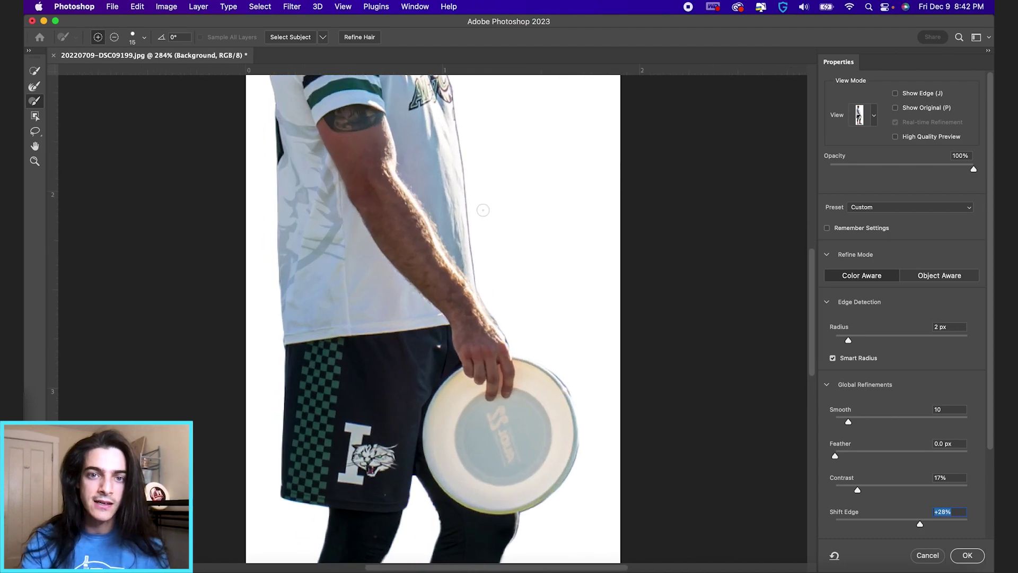
{"action": "scroll", "coordinate": [483, 210], "scroll_direction": "up", "scroll_amount": 5}
{"action": "scroll", "coordinate": [445, 208], "scroll_direction": "down", "scroll_amount": 4}
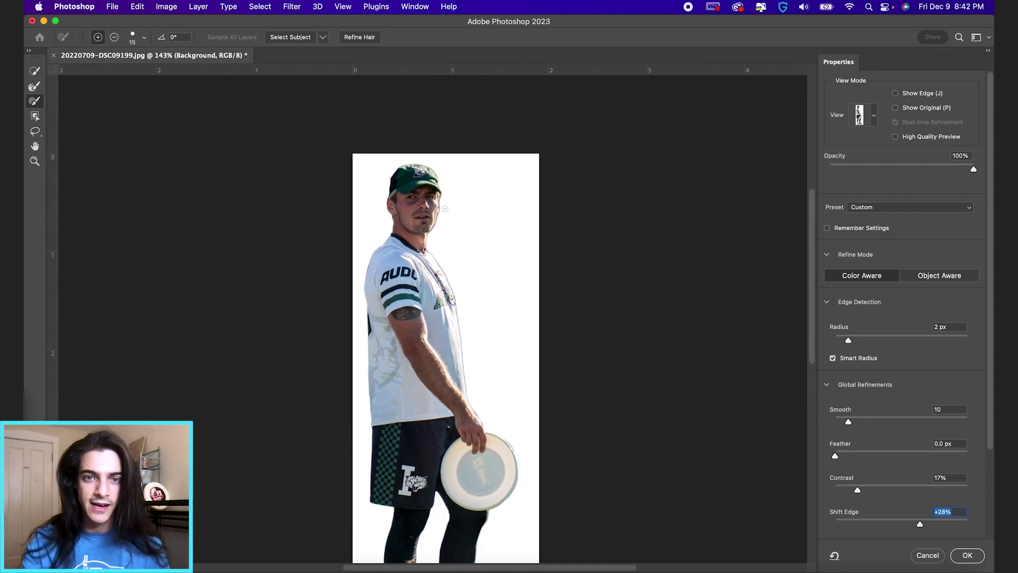
{"action": "scroll", "coordinate": [451, 264], "scroll_direction": "down", "scroll_amount": 2}
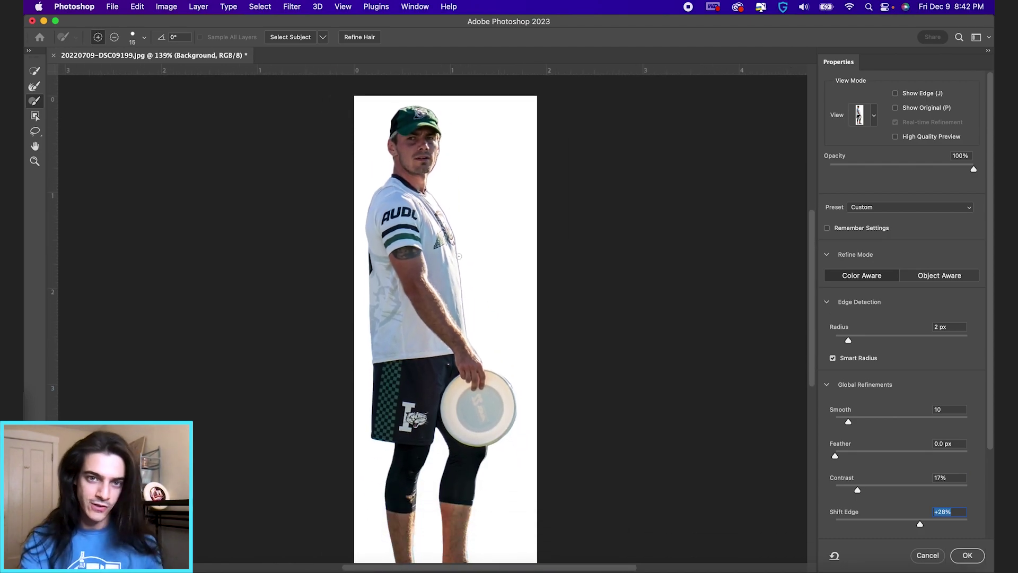
{"action": "left_click_drag", "start_coordinate": [921, 526], "coordinate": [881, 523]}
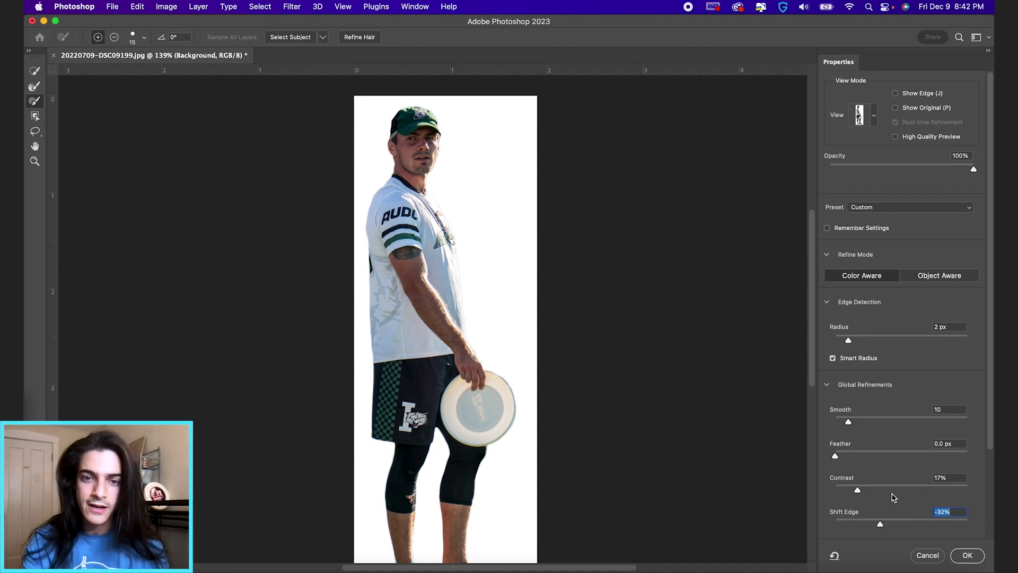
{"action": "scroll", "coordinate": [895, 495], "scroll_direction": "down", "scroll_amount": 5}
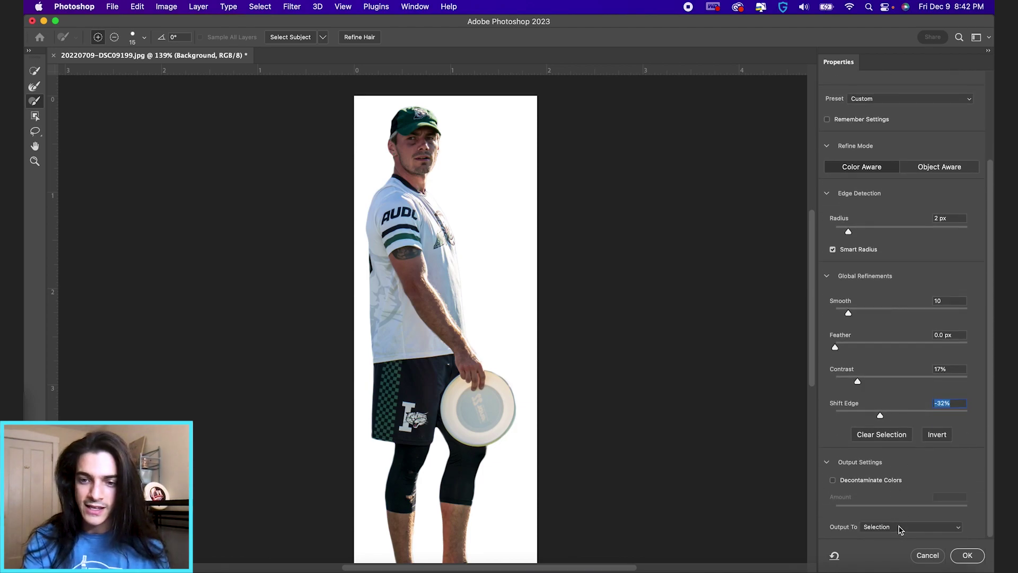
Set Output To Layer Mask and apply the edge refinement
{"action": "left_click", "coordinate": [900, 526]}
{"action": "left_click", "coordinate": [901, 538]}
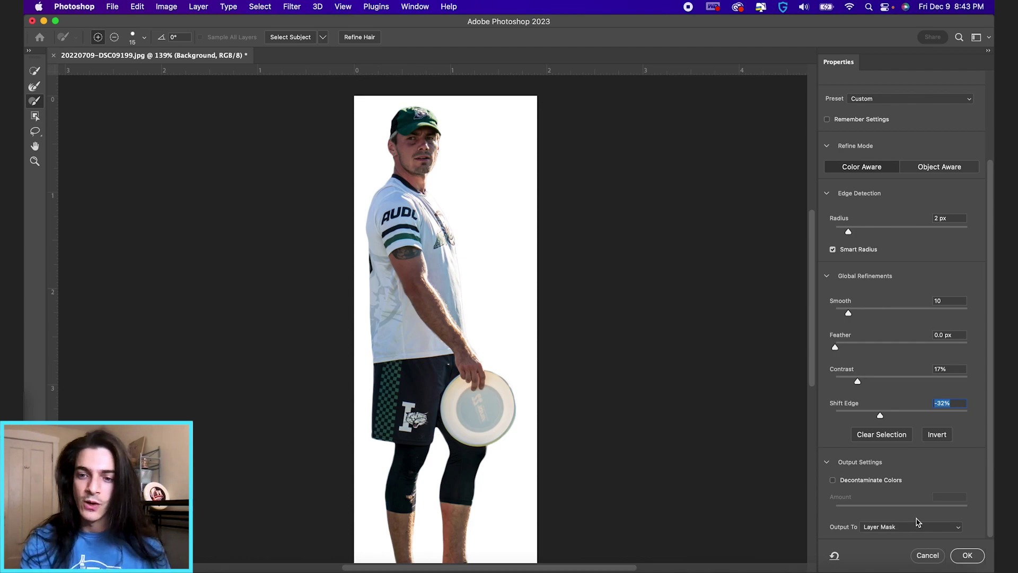
{"action": "left_click", "coordinate": [966, 556]}
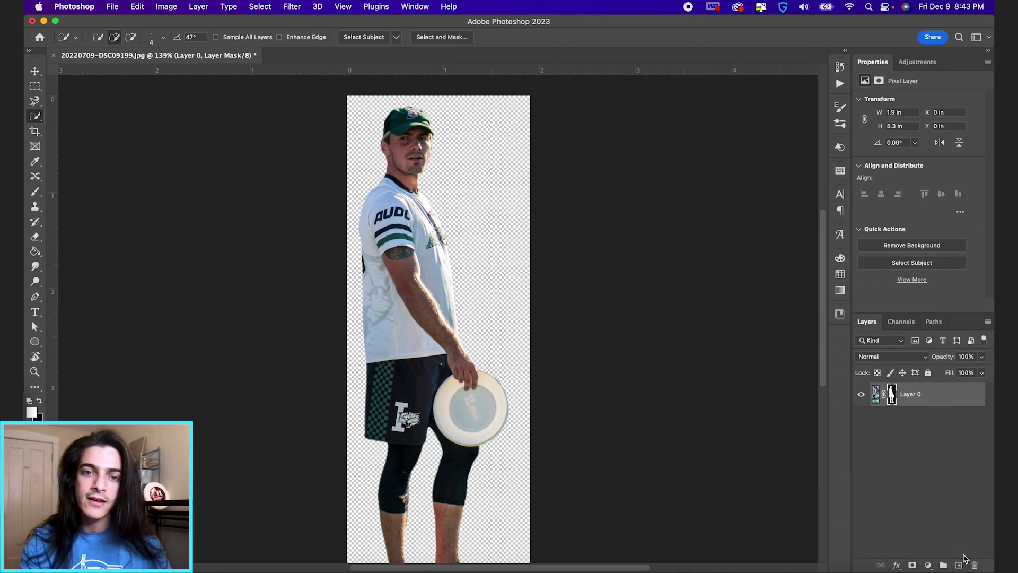
Target Layer 0's mask thumbnail so painting edits the mask
{"action": "scroll", "coordinate": [419, 209], "scroll_direction": "up", "scroll_amount": 5}
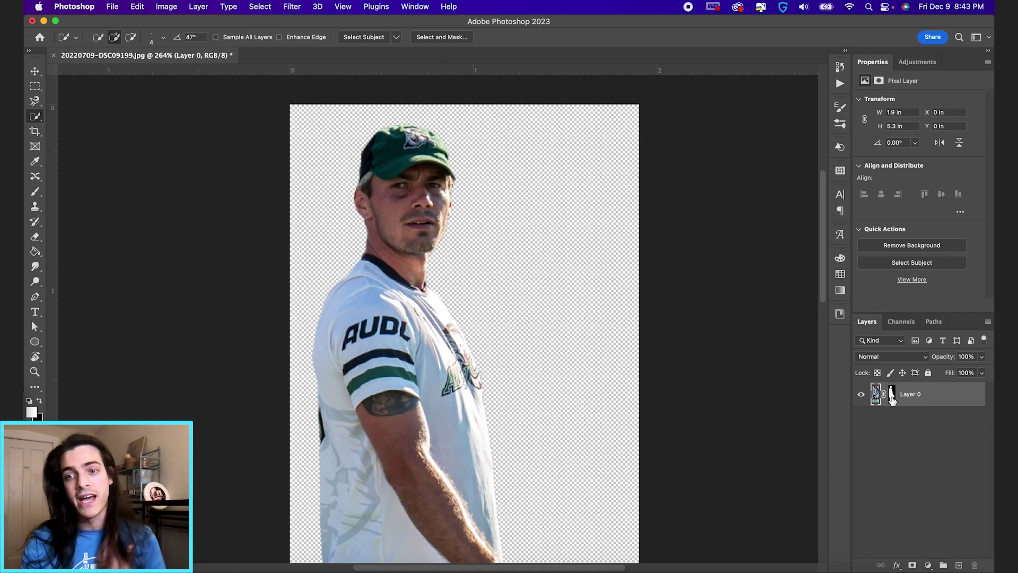
{"action": "left_click", "coordinate": [892, 399]}
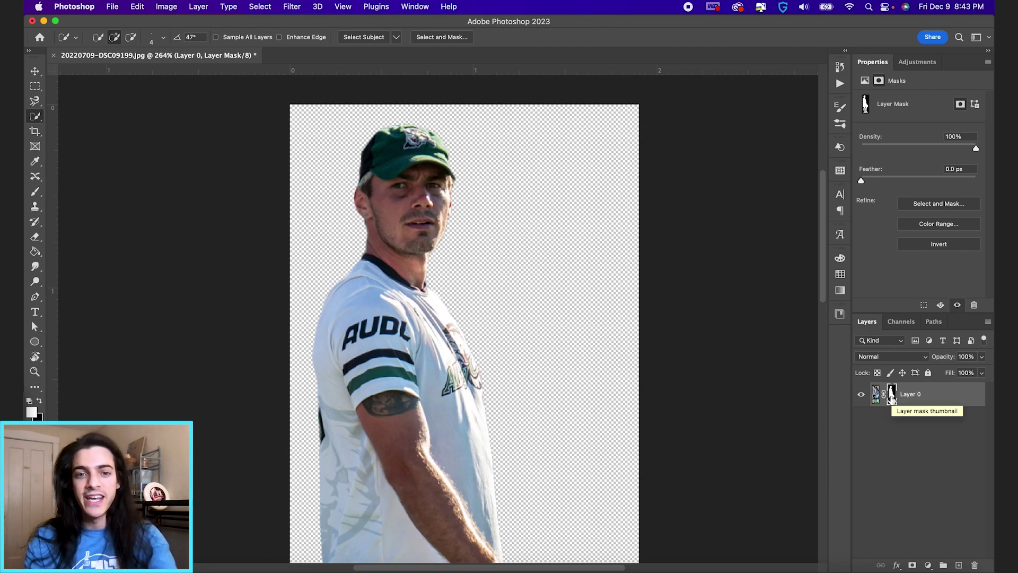
{"action": "scroll", "coordinate": [574, 318], "scroll_direction": "down", "scroll_amount": 5}
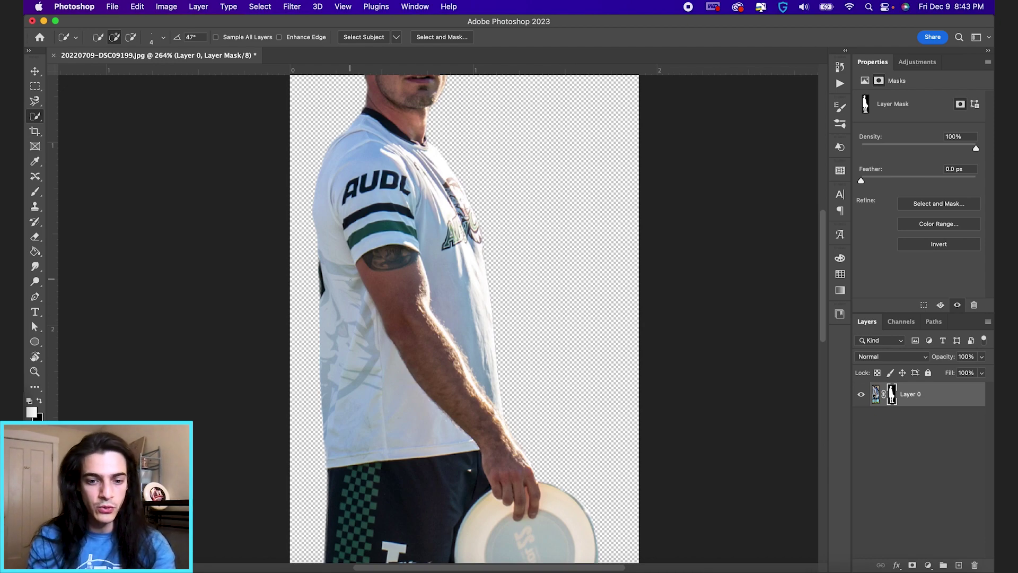
Select the Brush, inspect the frisbee and shoe edges, and make black the foreground colour
{"action": "key", "text": "b"}
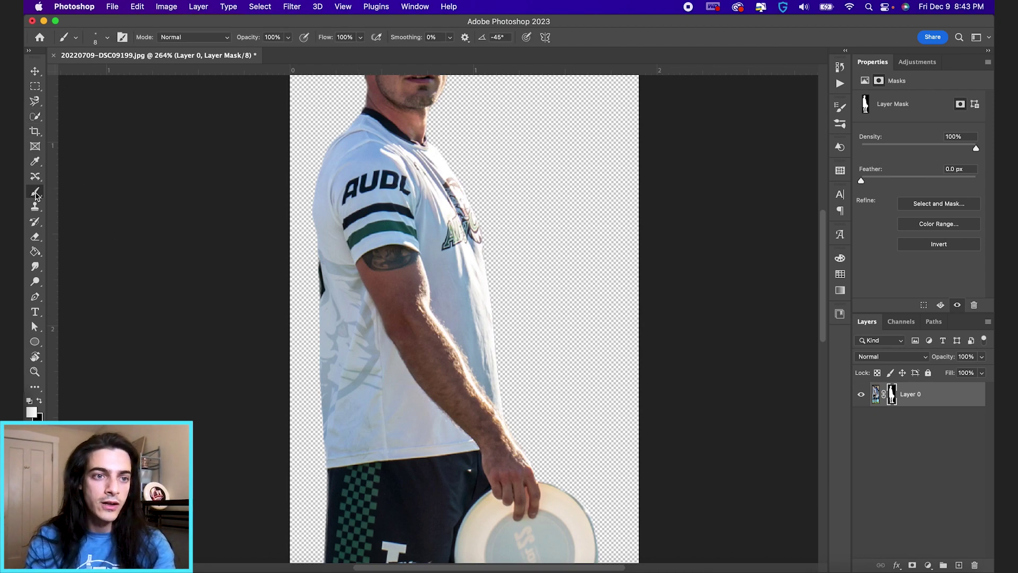
{"action": "scroll", "coordinate": [509, 367], "scroll_direction": "up", "scroll_amount": 3}
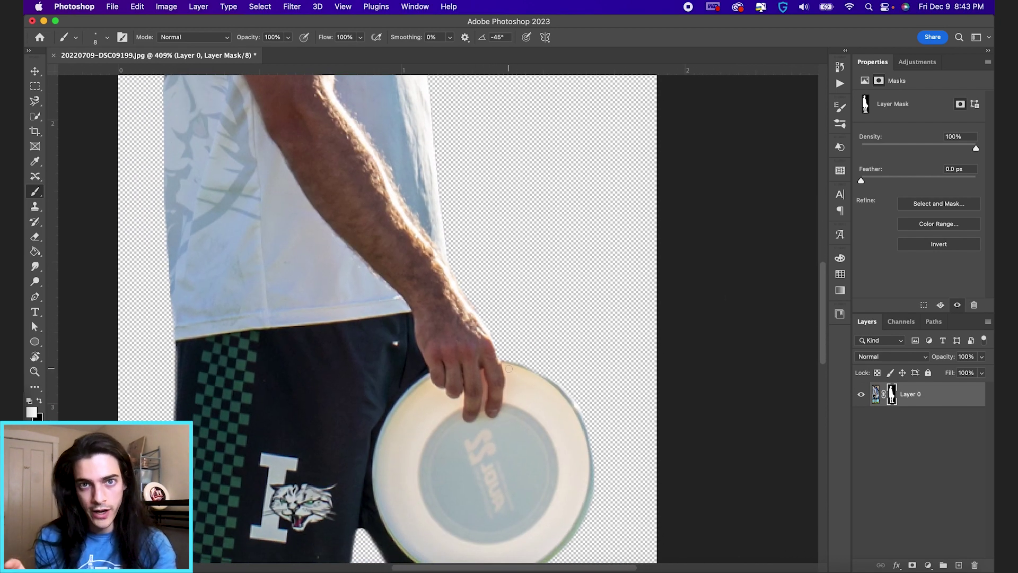
{"action": "scroll", "coordinate": [565, 430], "scroll_direction": "up", "scroll_amount": 2}
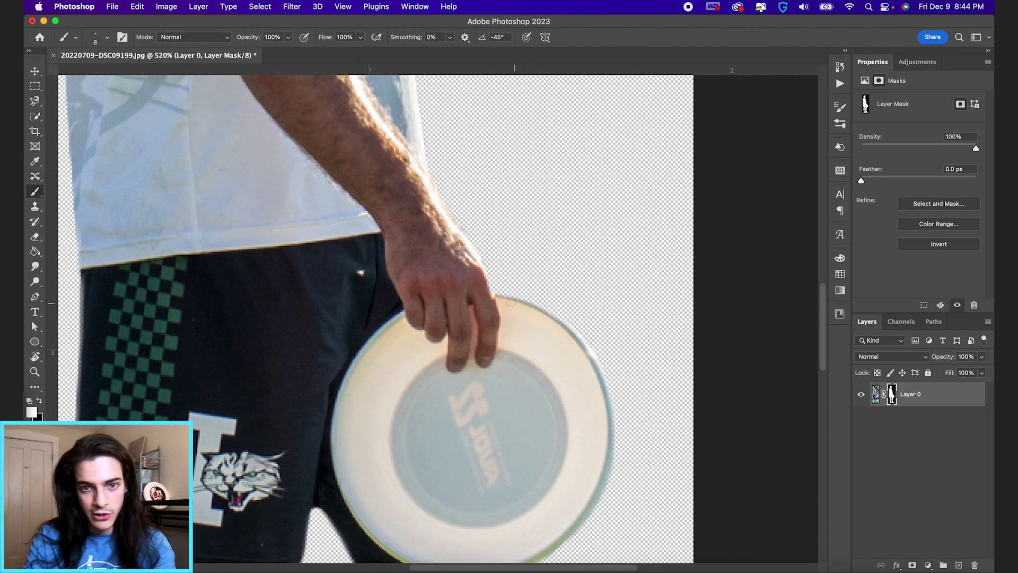
{"action": "scroll", "coordinate": [497, 299], "scroll_direction": "down", "scroll_amount": 10}
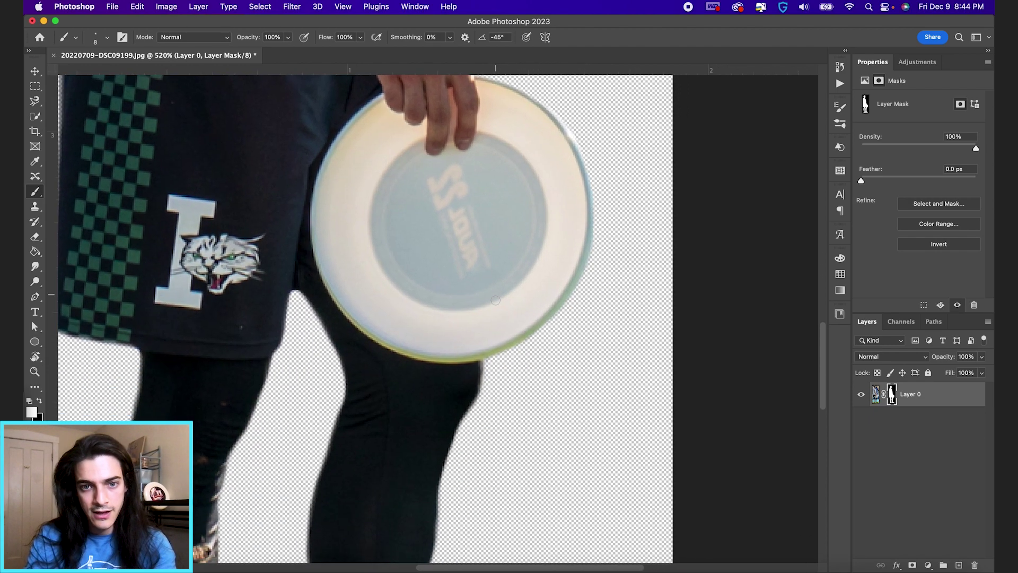
{"action": "scroll", "coordinate": [496, 300], "scroll_direction": "down", "scroll_amount": 5}
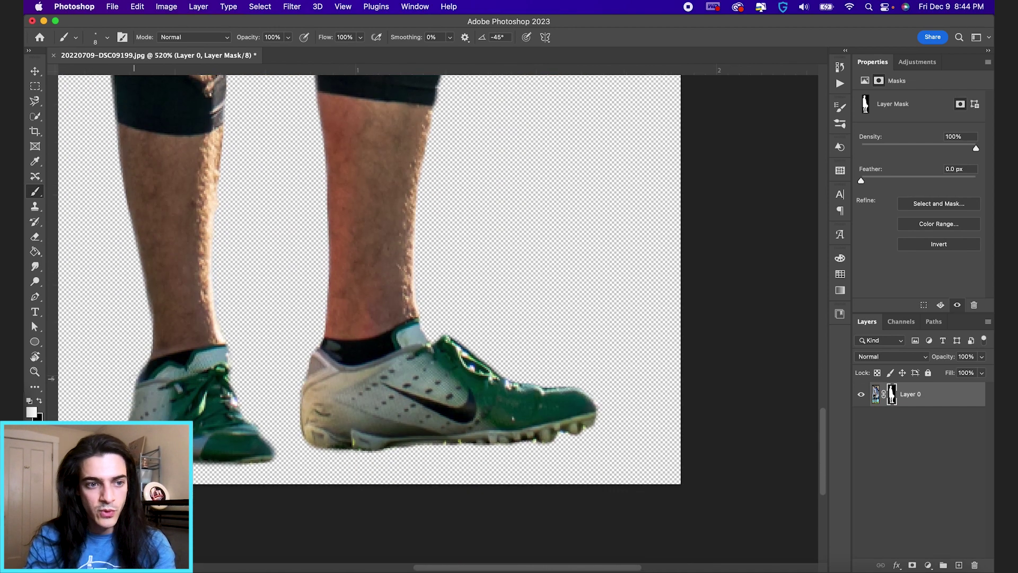
{"action": "left_click", "coordinate": [40, 402]}
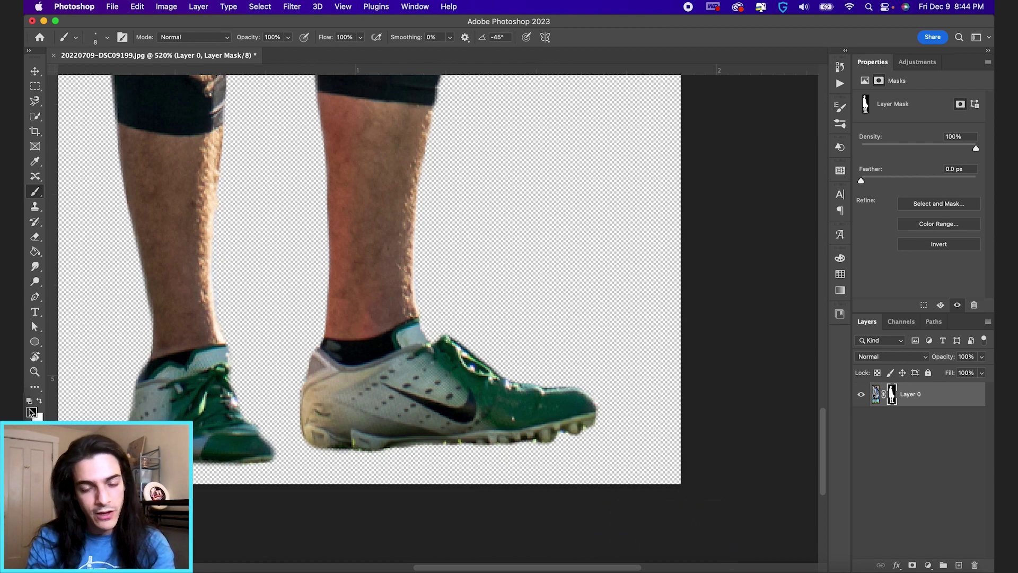
{"action": "key", "text": "d"}
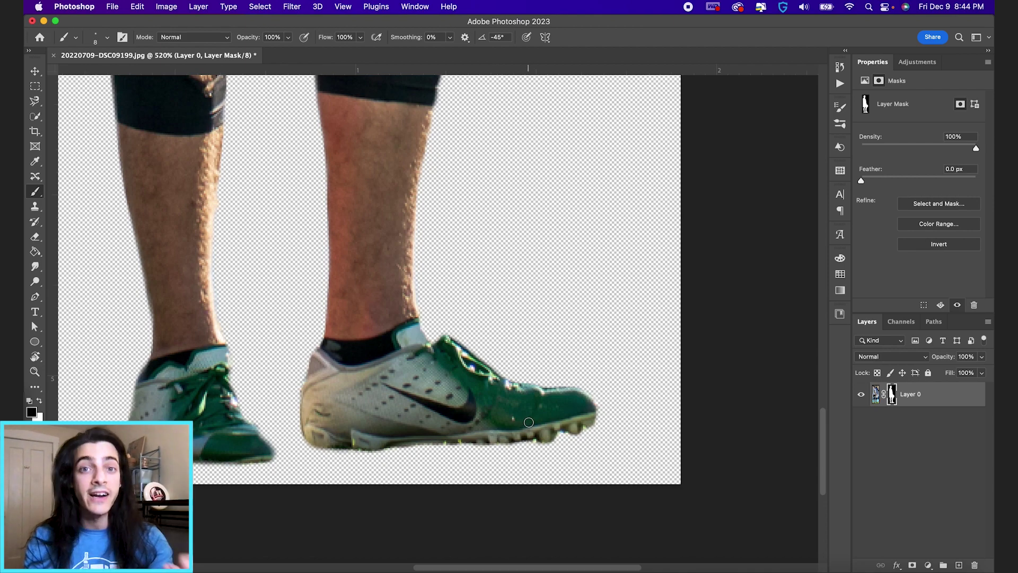
Shrink the brush to size 6, then zoom from the shoes out to the full figure
{"action": "scroll", "coordinate": [529, 422], "scroll_direction": "up", "scroll_amount": 3}
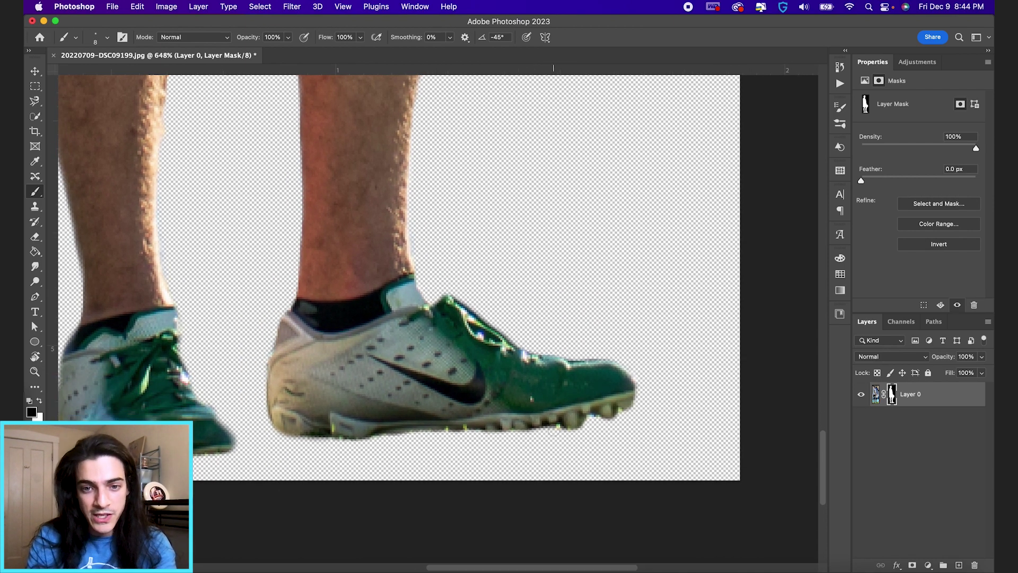
{"action": "key", "text": "bracketleft"}
{"action": "key", "text": "bracketleft"}
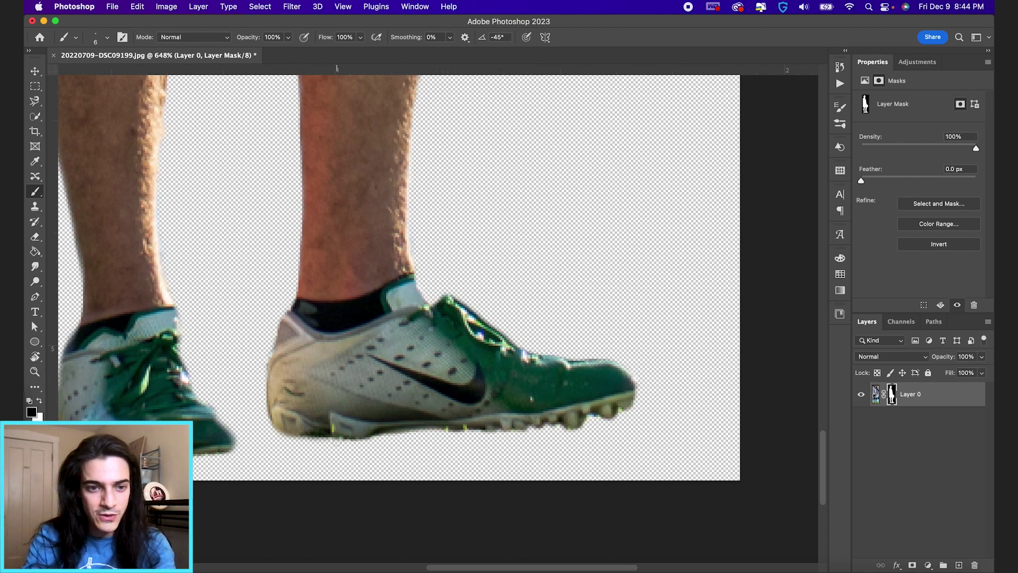
{"action": "scroll", "coordinate": [302, 440], "scroll_direction": "down", "scroll_amount": 5}
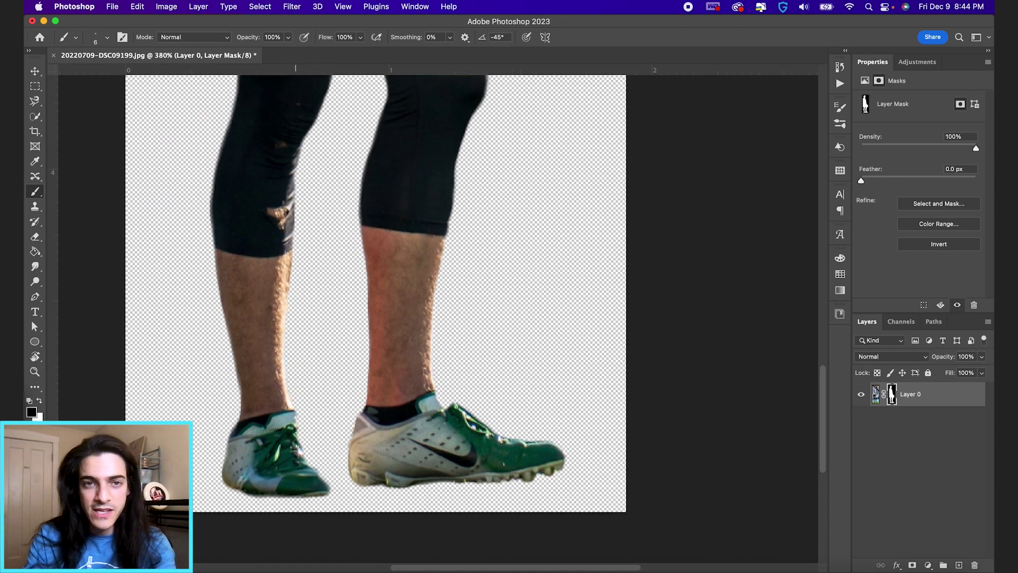
{"action": "scroll", "coordinate": [295, 441], "scroll_direction": "down", "scroll_amount": 6}
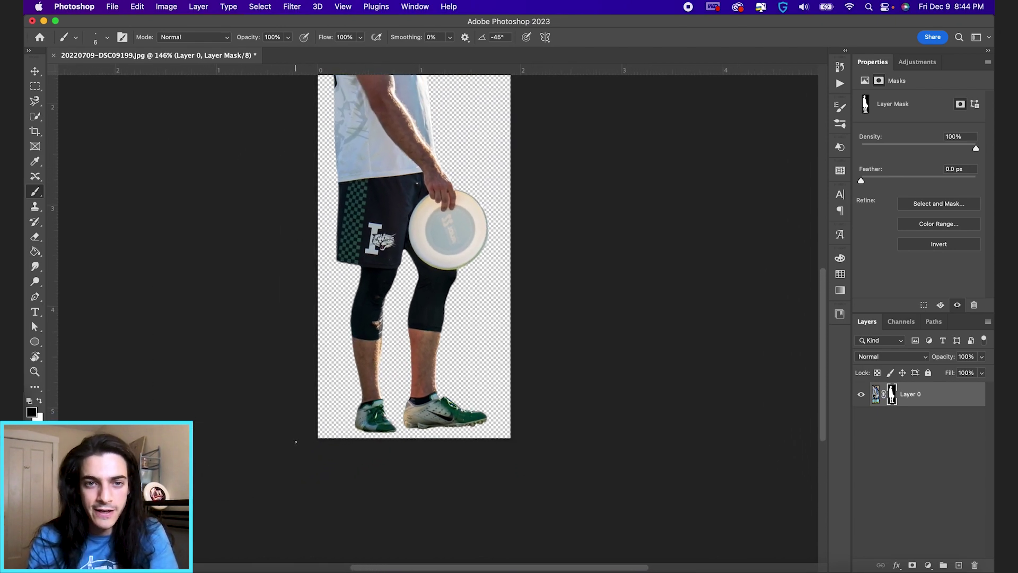
{"action": "scroll", "coordinate": [296, 442], "scroll_direction": "down", "scroll_amount": 3}
{"action": "scroll", "coordinate": [295, 442], "scroll_direction": "up", "scroll_amount": 4}
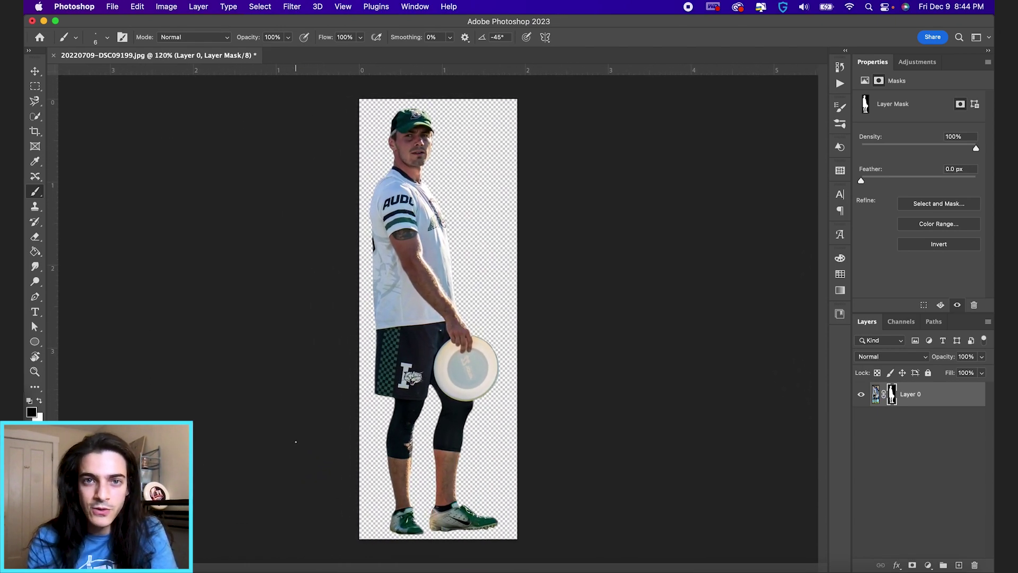